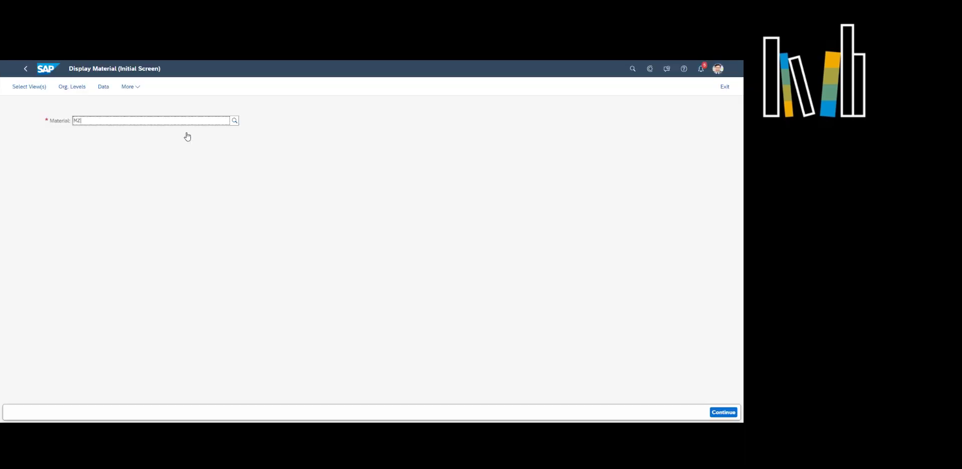
Display material MZ-TG-SR01 and check the serial number profile in its second plant data / storage view
text(MZ-TG-S)
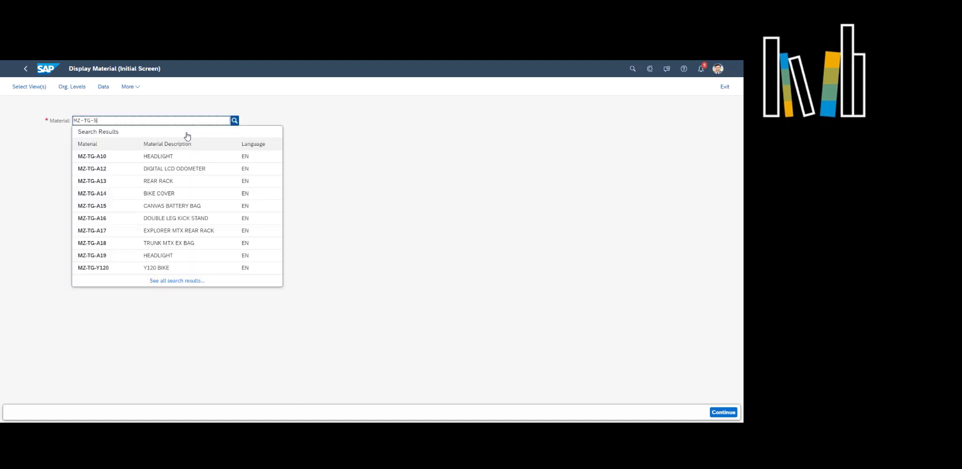
text(R01)
key(Return)
click(720, 109)
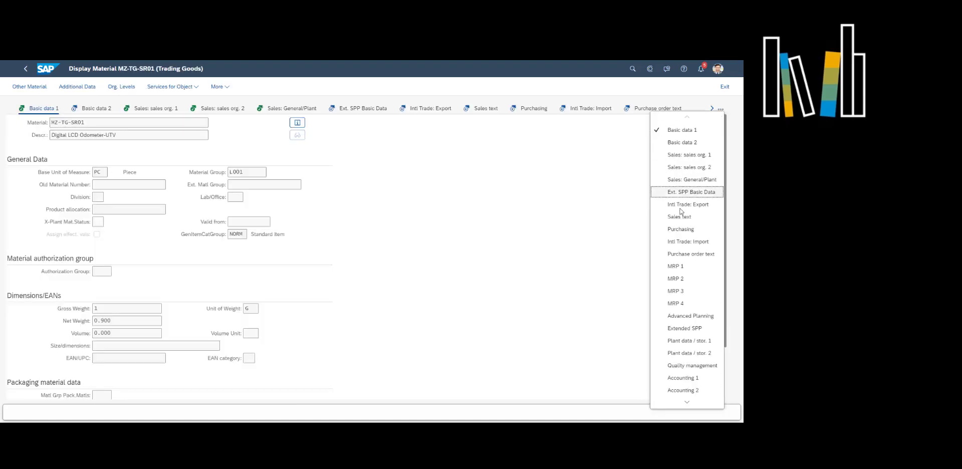
click(686, 343)
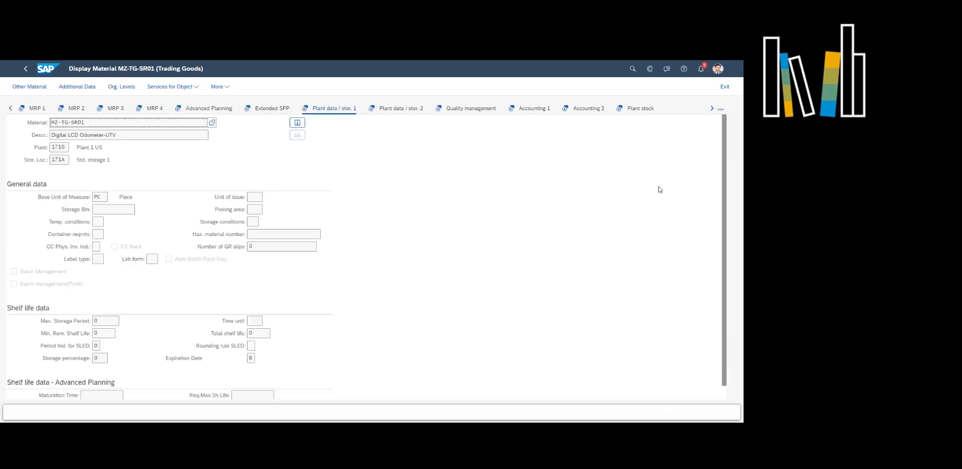
click(395, 108)
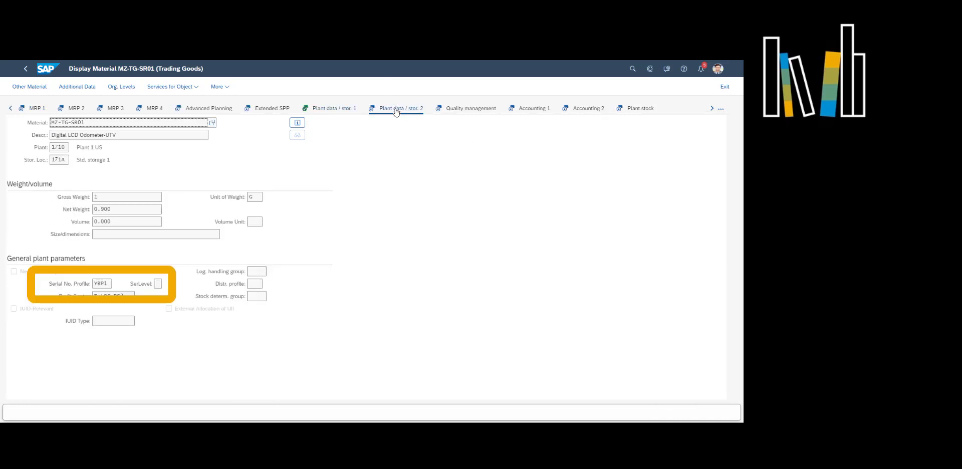
click(107, 284)
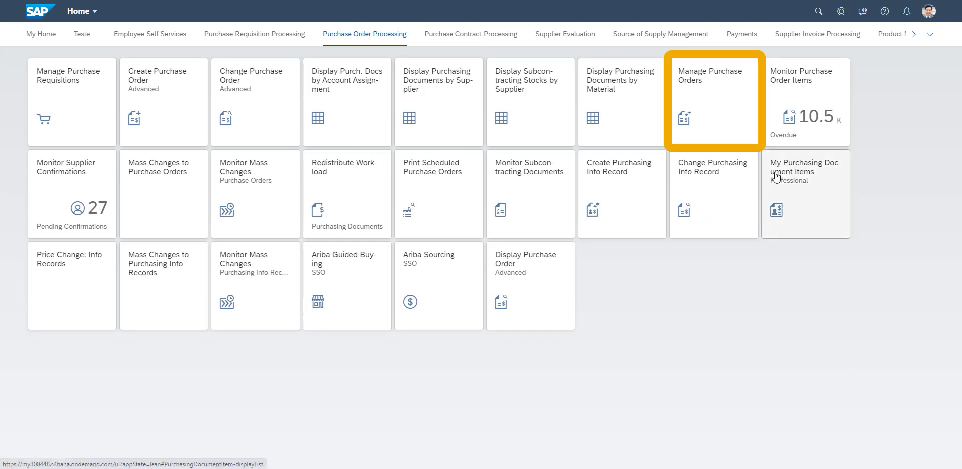
Create a standard purchase order with the supplier's number and purchasing group 002
click(713, 107)
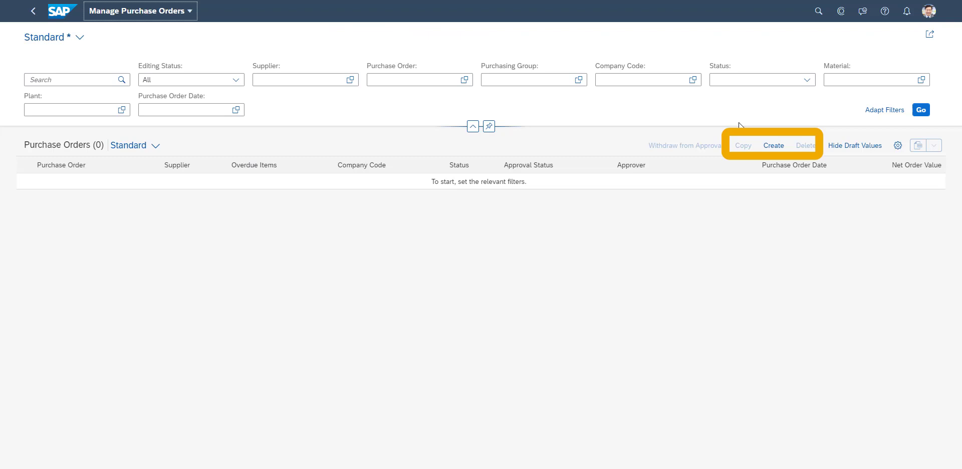
click(773, 145)
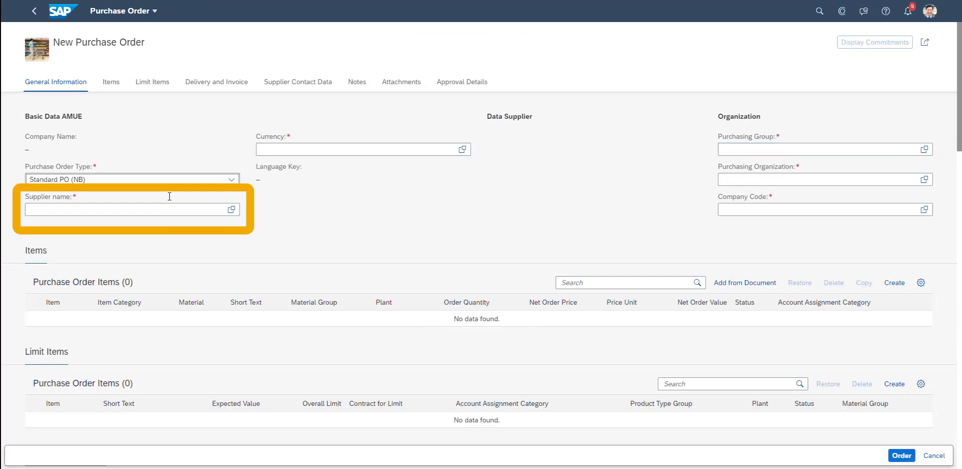
click(172, 209)
text(17300001)
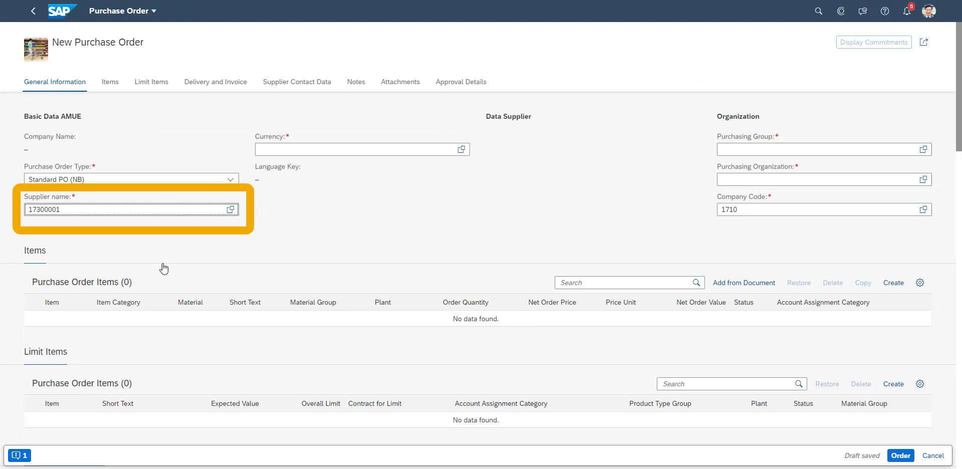
click(805, 149)
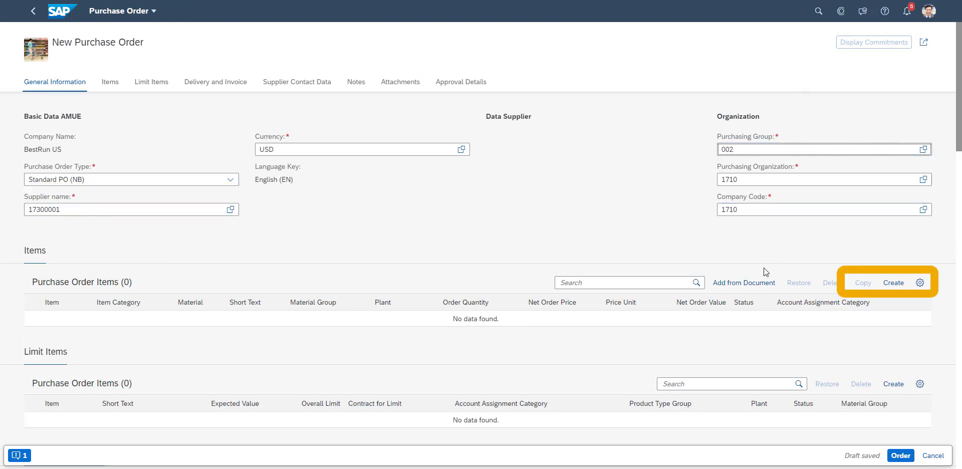
Add an item for material MZ-TG-SR01 to the purchase order
click(894, 282)
click(176, 329)
text(MZ-T)
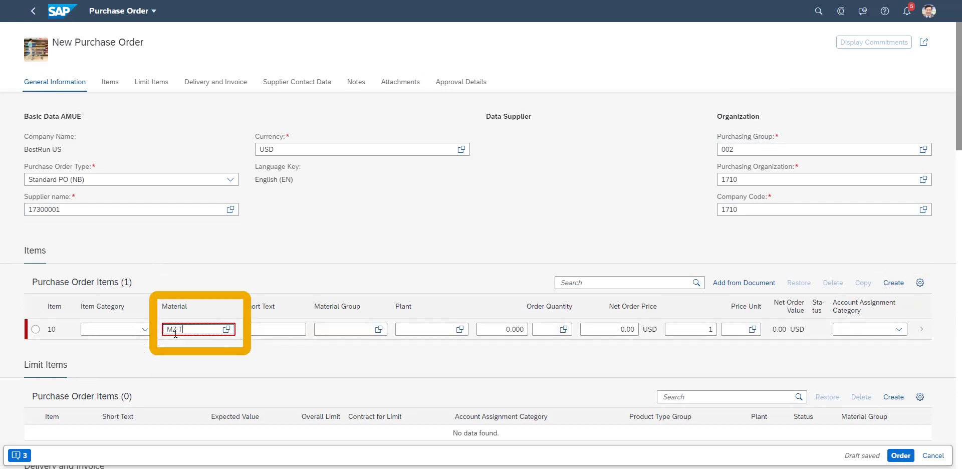
text(G-SR01)
key(Return)
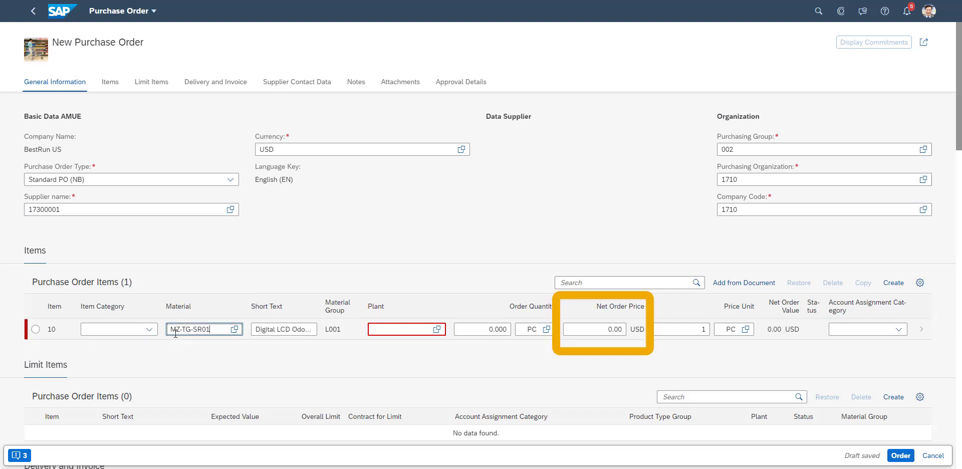
Set the item's net order price to 15.00 USD and its quantity to 3 PC for plant 1710, and submit the order
click(599, 329)
text(15.00)
click(502, 326)
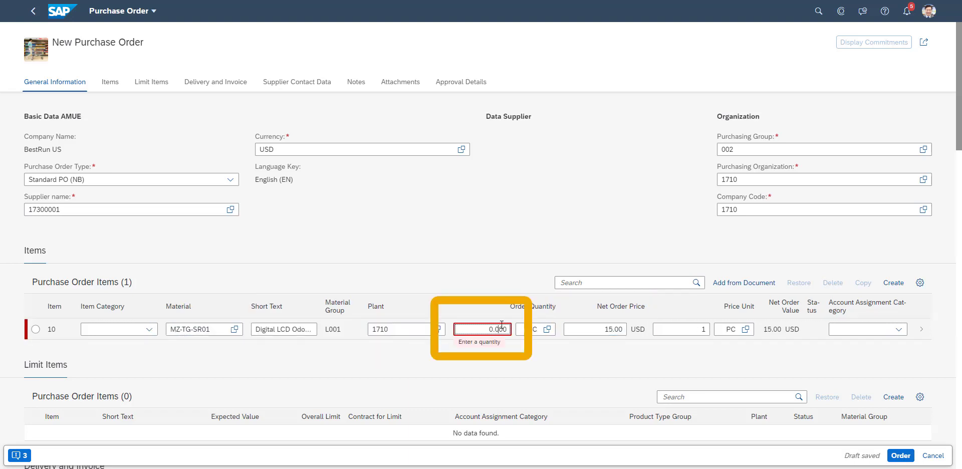
drag(487, 329, 509, 330)
text(3)
key(Return)
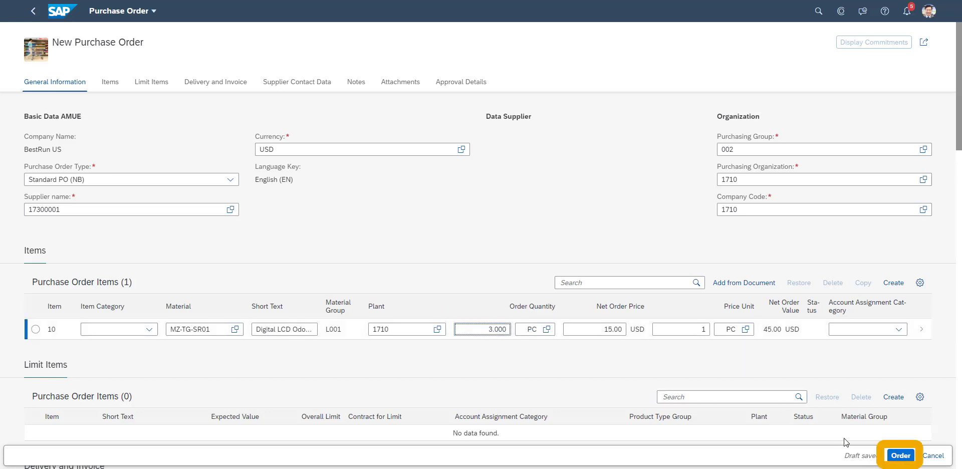
click(901, 455)
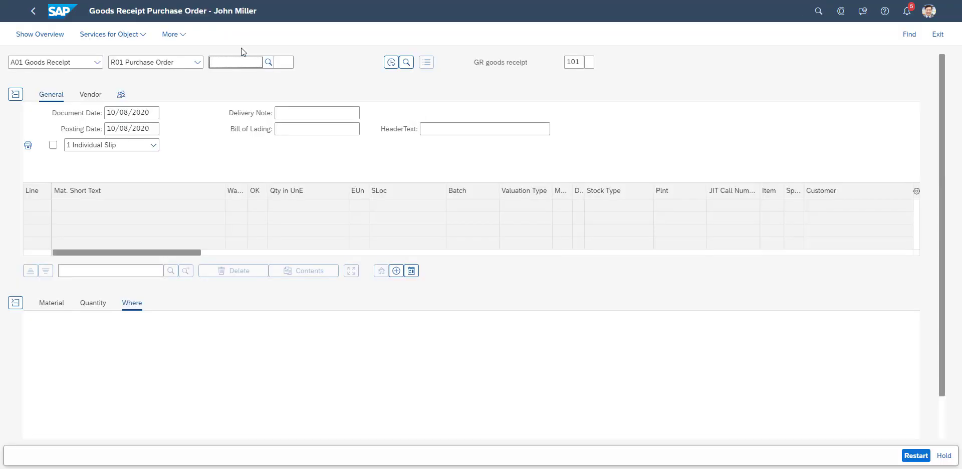
Load the purchase order into the goods receipt by its number, set storage location 171A and mark the item OK
text(4500043768)
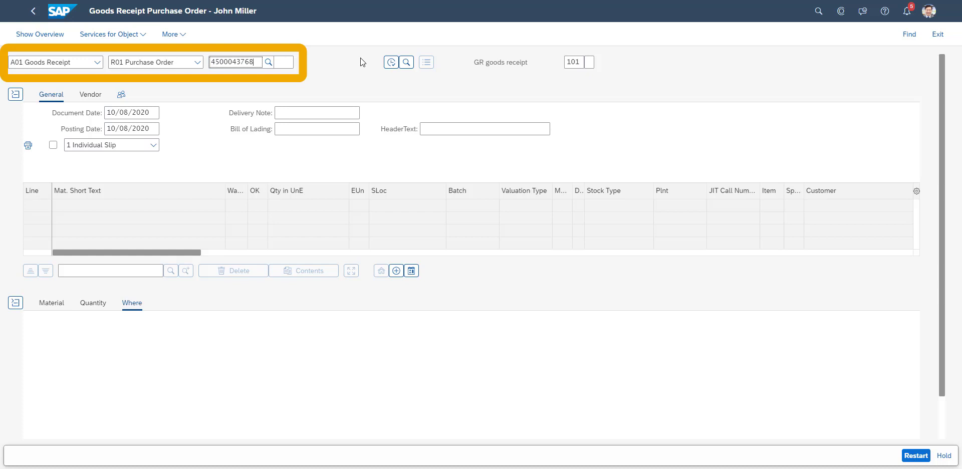
click(391, 63)
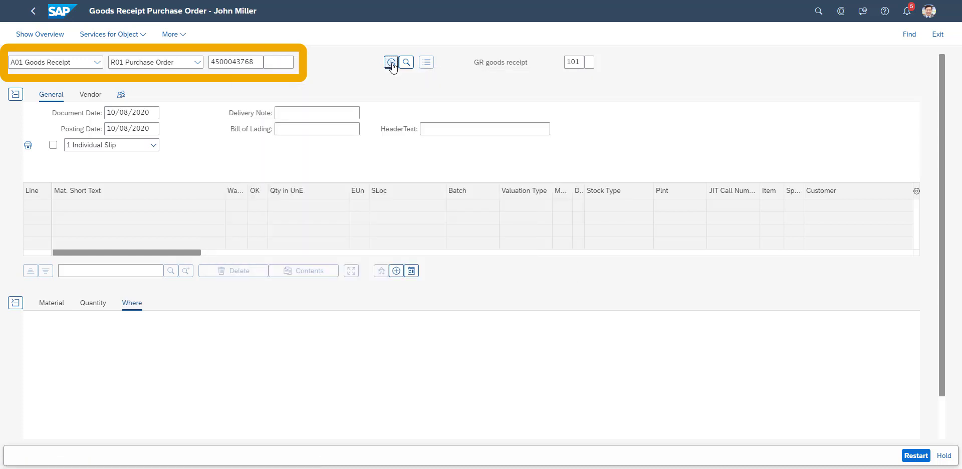
click(161, 372)
text(171a)
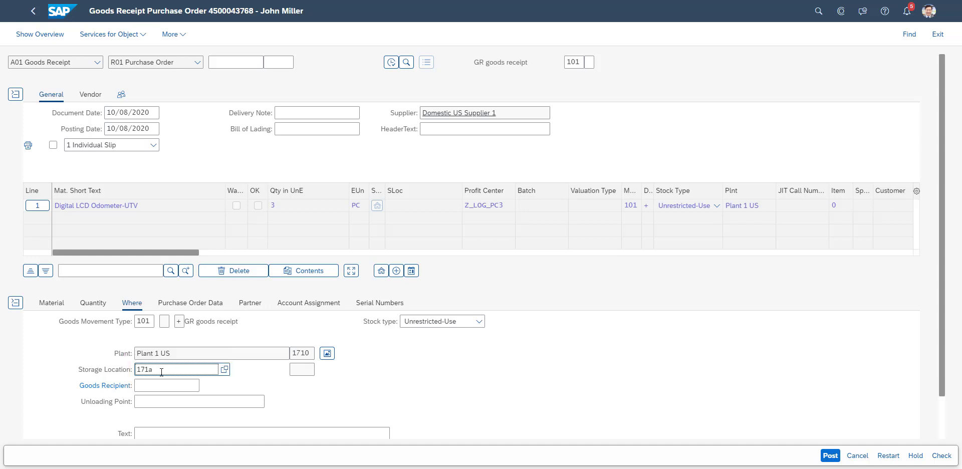
key(Return)
scroll(62, 435, down, 1)
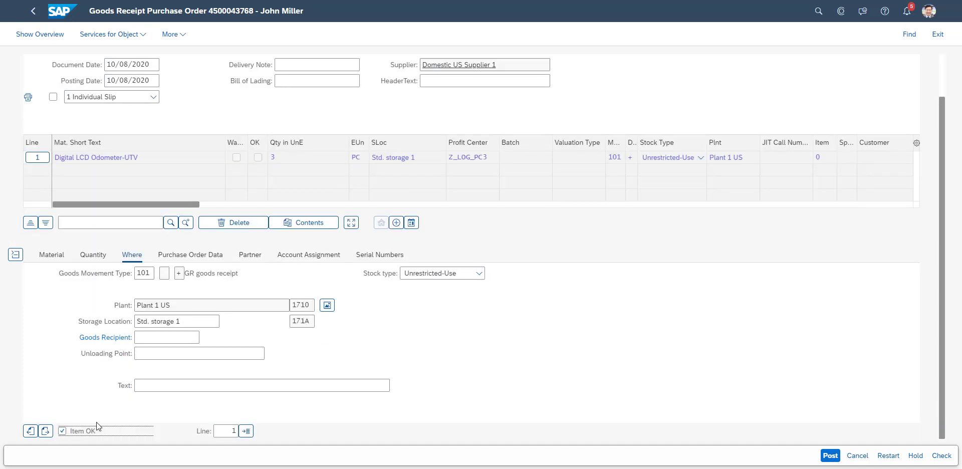
Enable automatic serial number creation for the received item and post the goods receipt
click(383, 257)
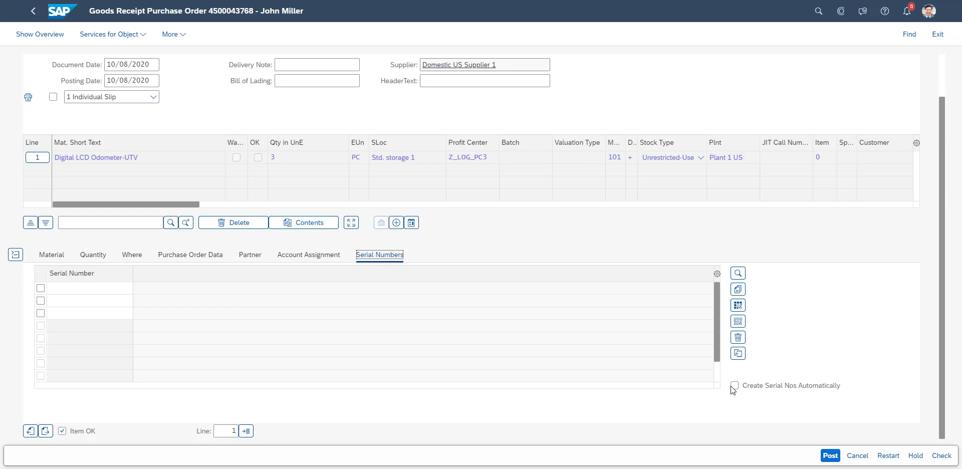
click(734, 386)
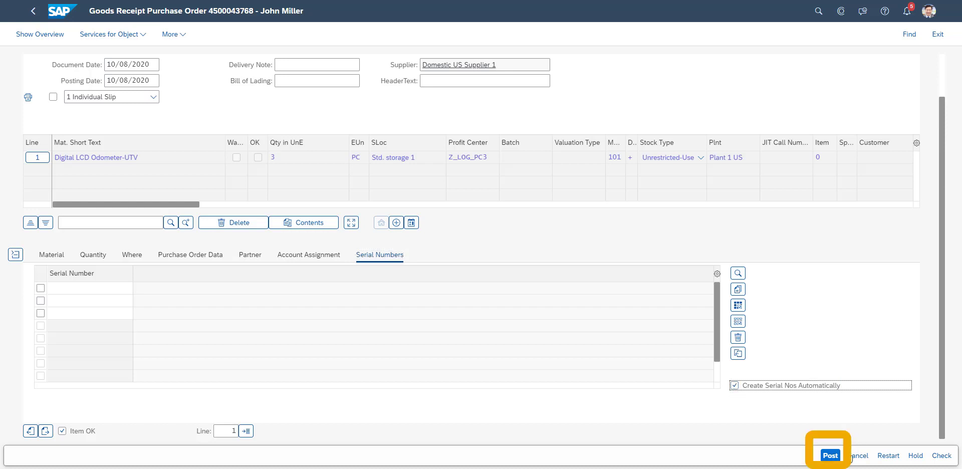
click(831, 456)
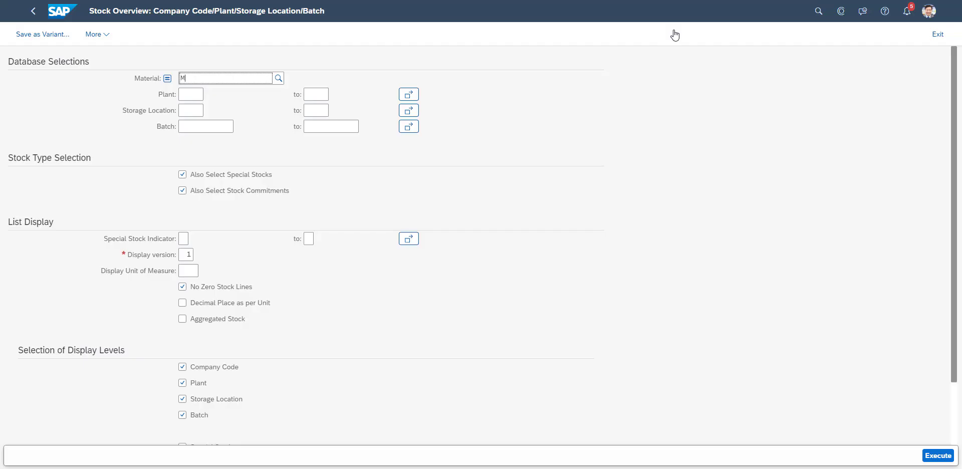
Run the stock overview for material MZ-TG-SR01 in plant 1710
text(R01)
click(198, 95)
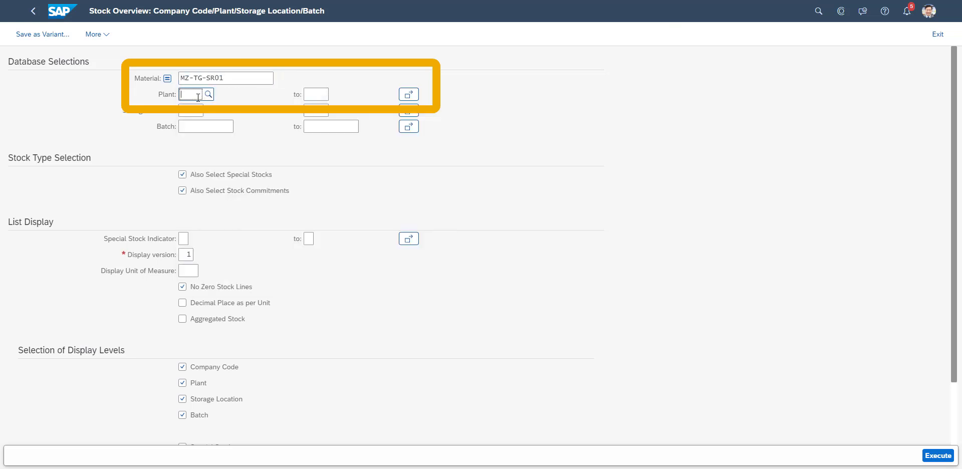
text(1710)
click(939, 456)
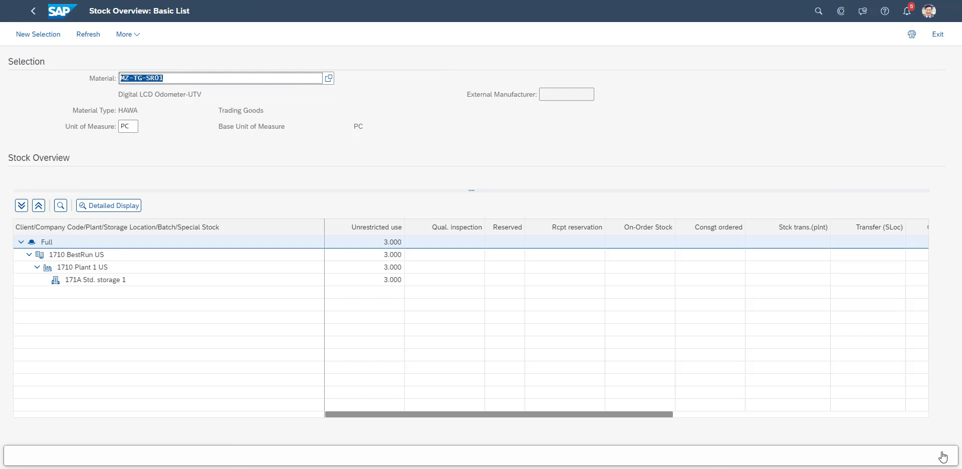
Show the equipment/serial numbers for the stock in storage location 171A
click(74, 283)
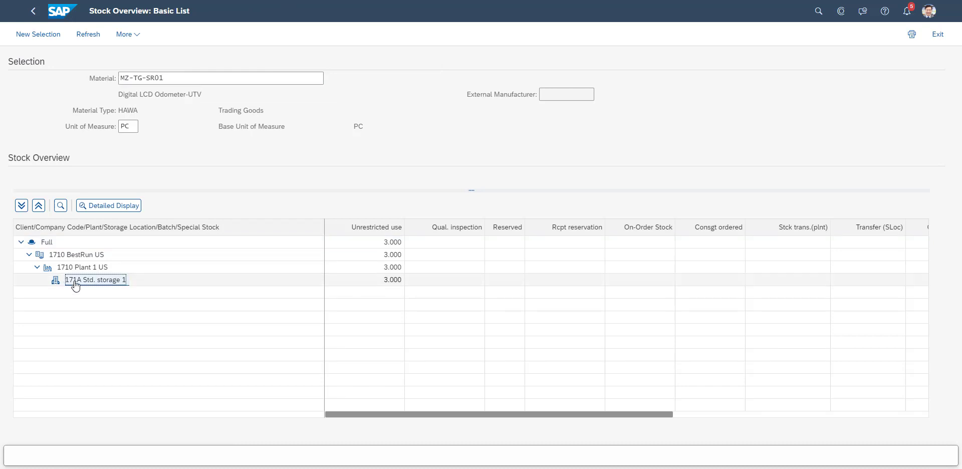
right_click(75, 285)
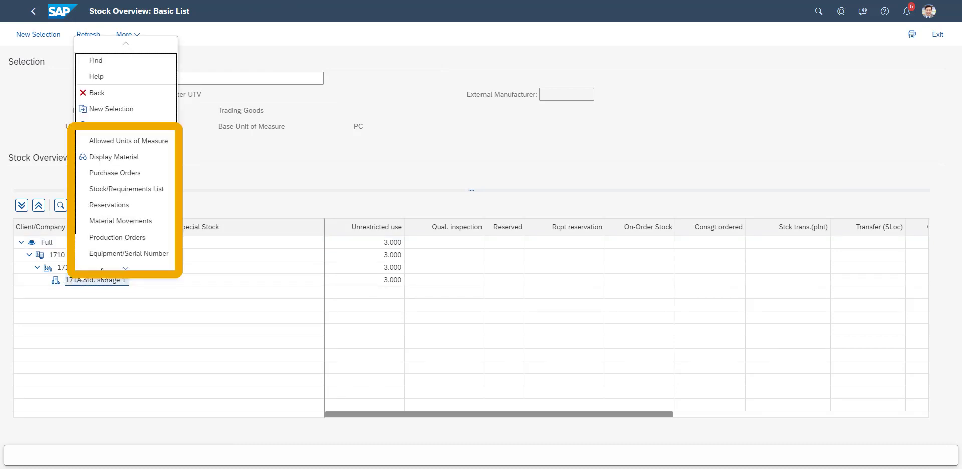
scroll(132, 261, down, 2)
click(132, 225)
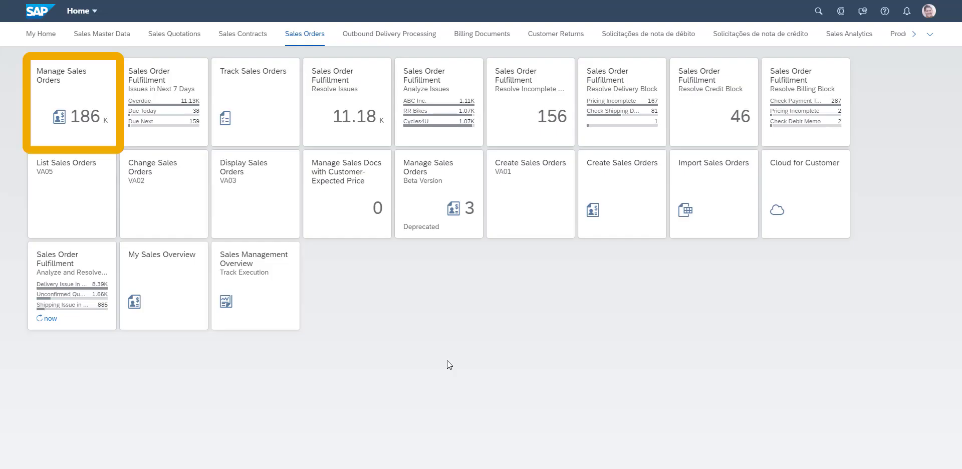
Create a Standard Order (OR) sales order for sales organization 1710, distribution channel Direct Sales (10) and division 00
click(73, 112)
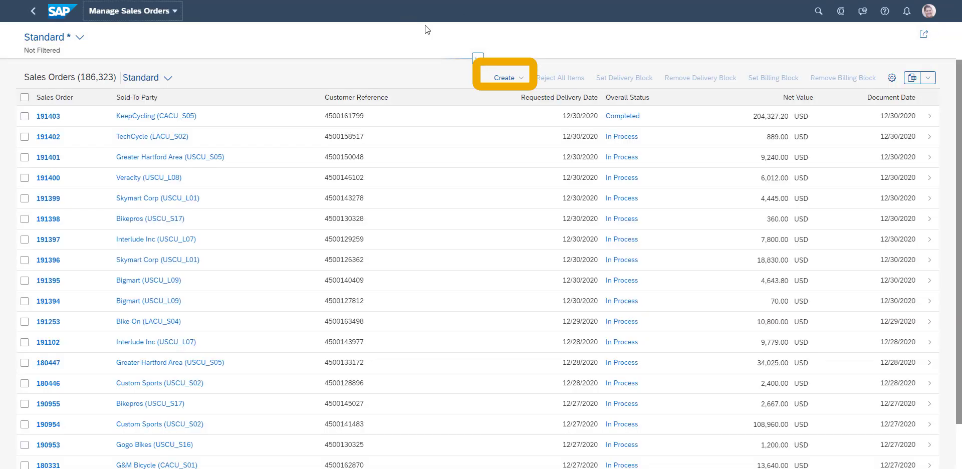
click(506, 78)
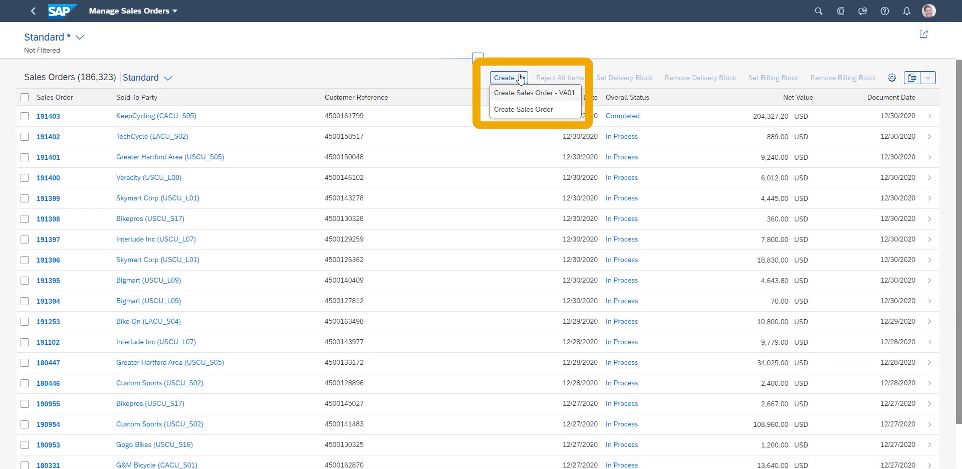
click(526, 109)
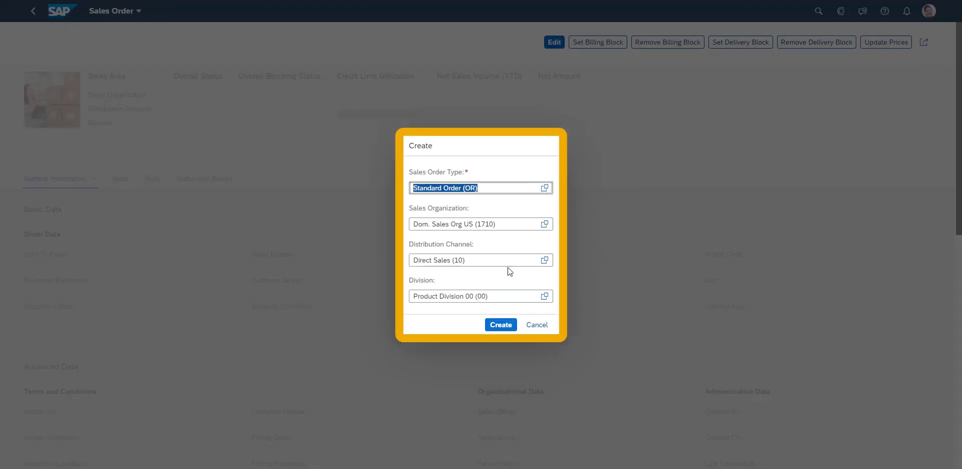
click(500, 329)
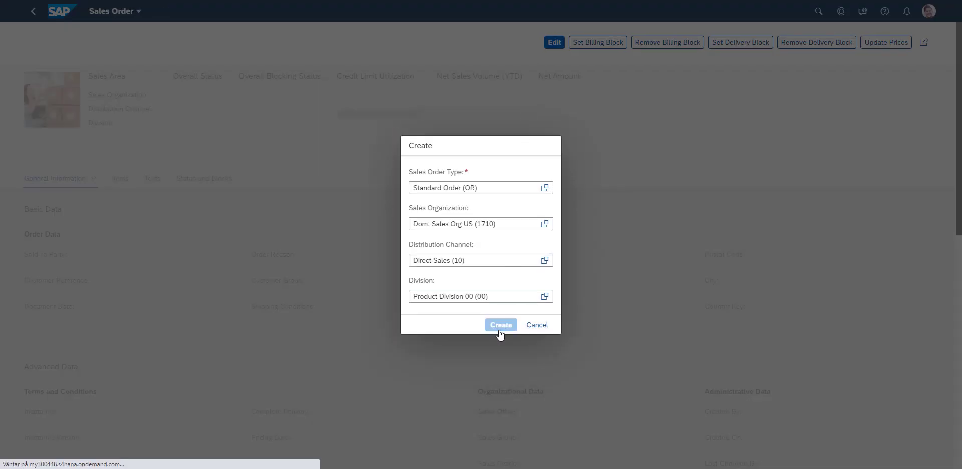
Enter the sold-to party's number and customer reference JOX1, and open the sales order's items
text(17100001)
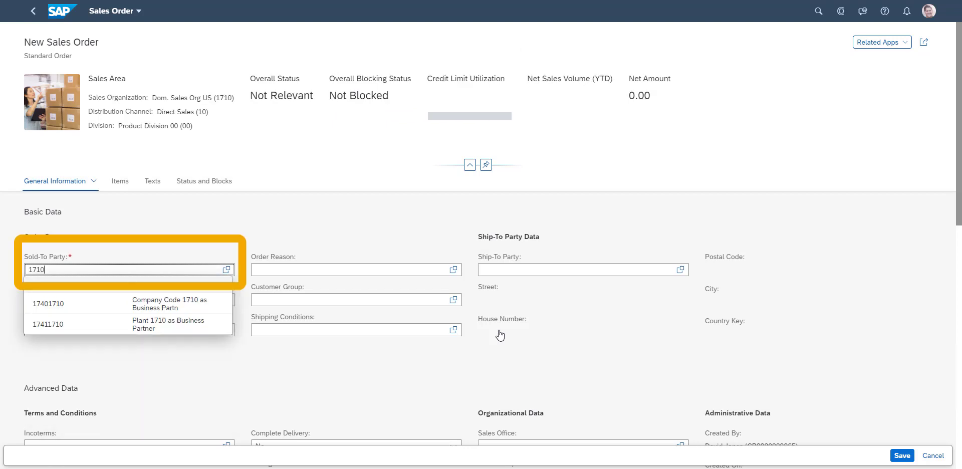
key(Return)
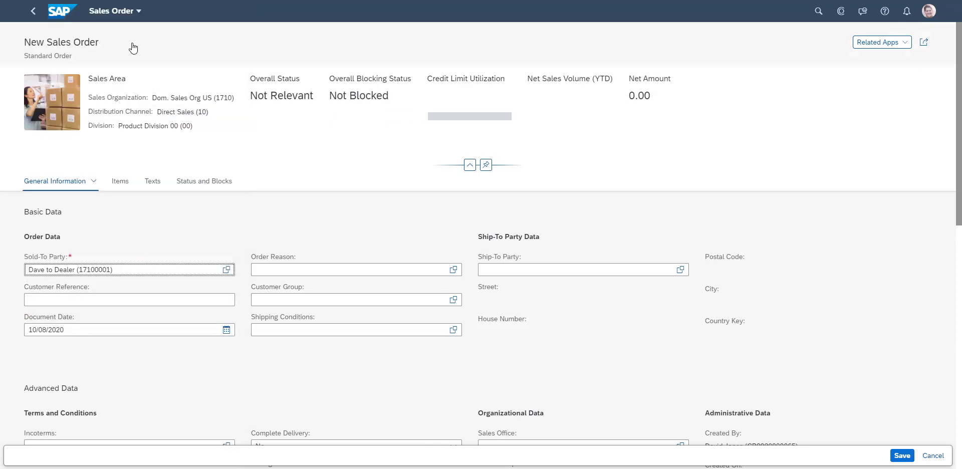
key(Tab)
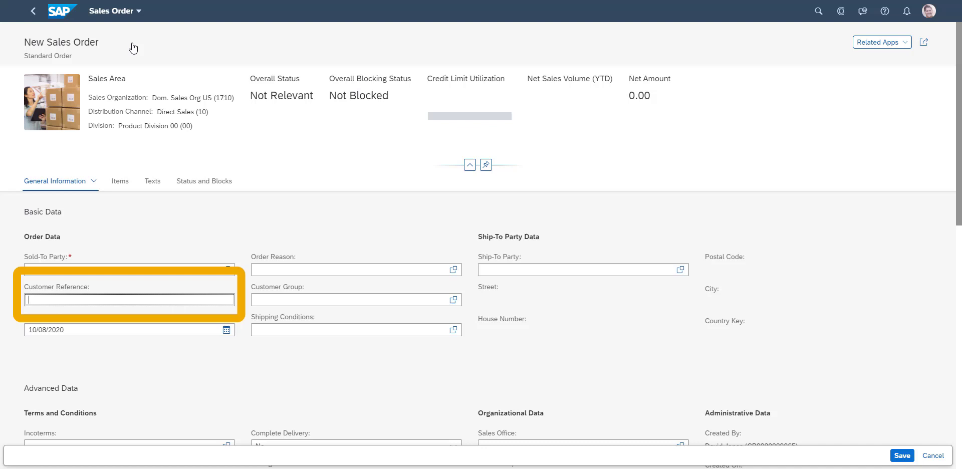
text(JOX1)
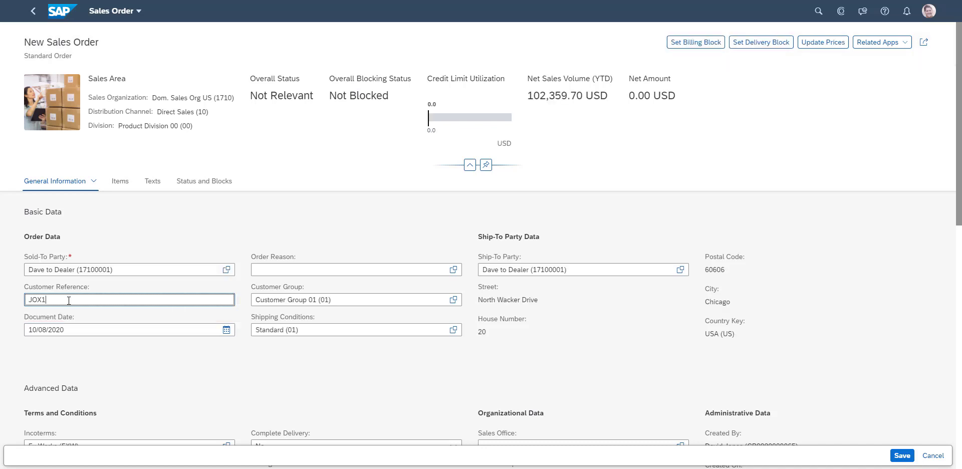
click(117, 185)
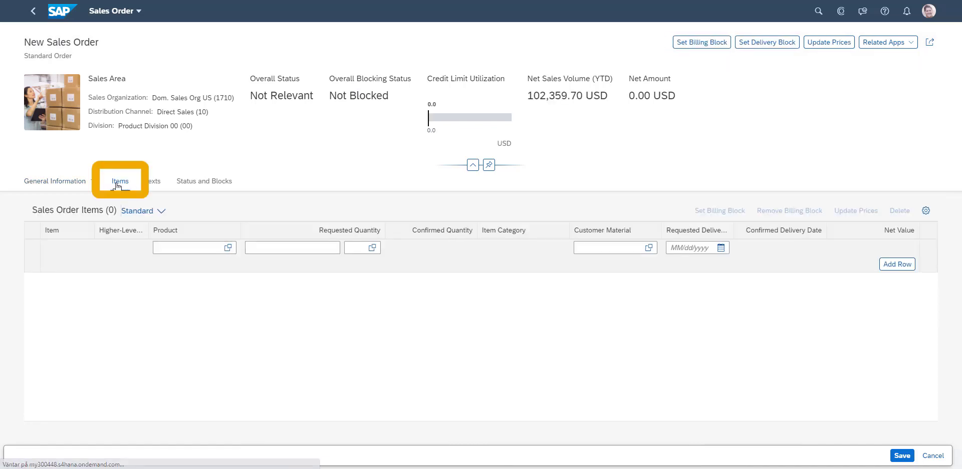
Add material MZ-TG-SR01 with a requested quantity of 3 PC as the order item and save the sales order
click(183, 248)
text(MZ-)
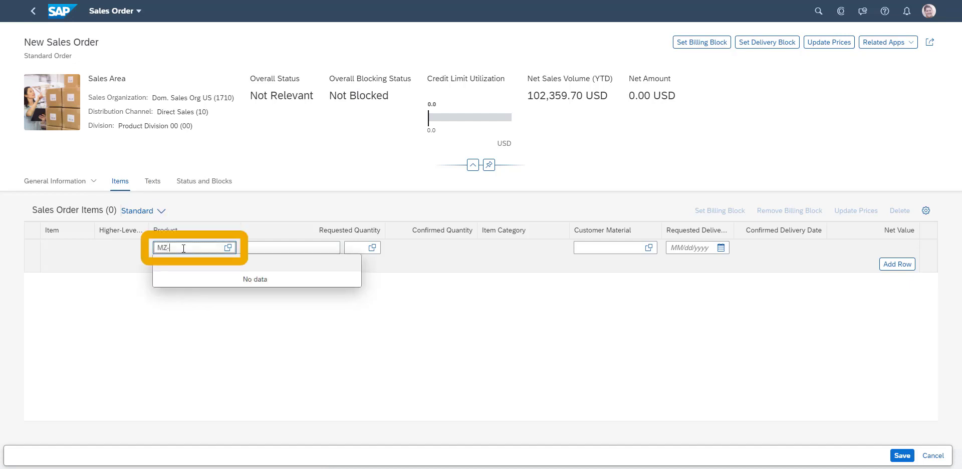
text(TG-SR01)
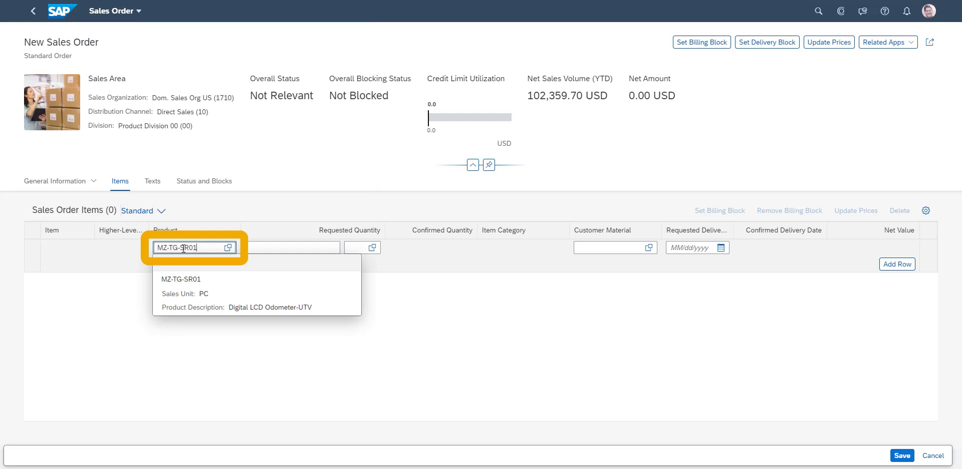
key(Tab)
text(3)
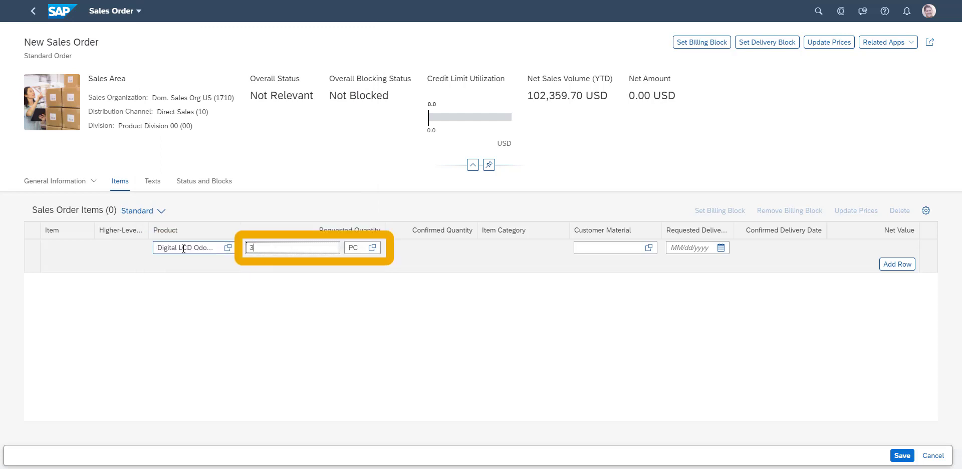
click(183, 248)
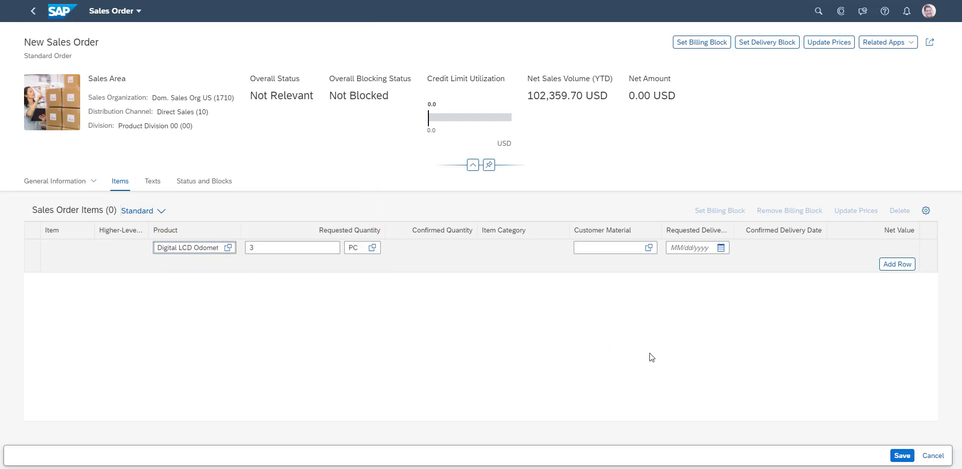
click(901, 456)
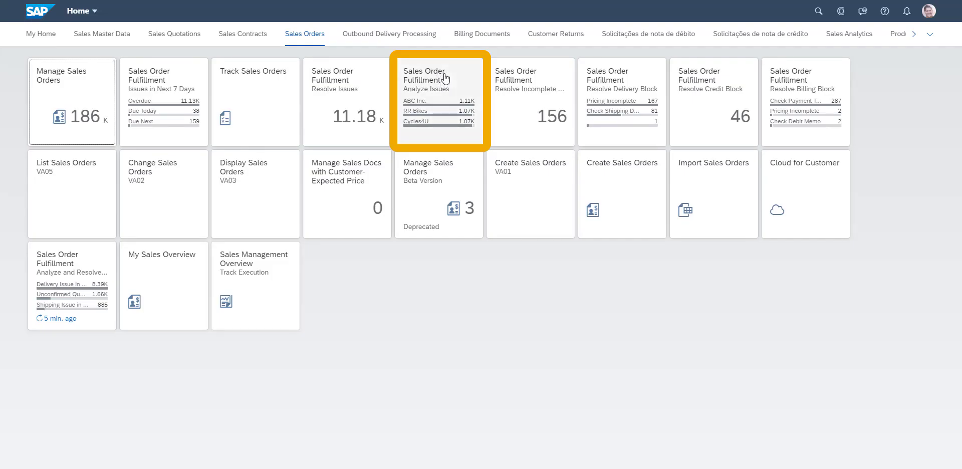
Open the Sales Order Fulfillment app for analyzing issues and display the issues by sales orders
click(444, 79)
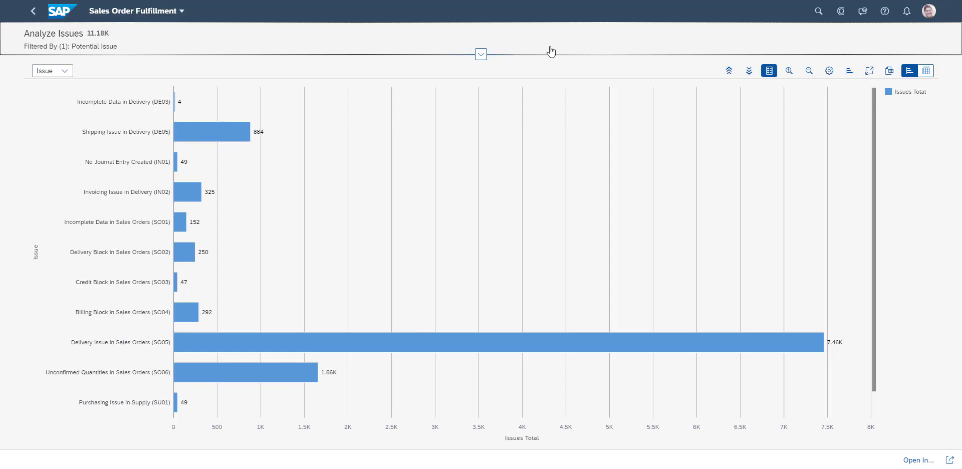
click(481, 56)
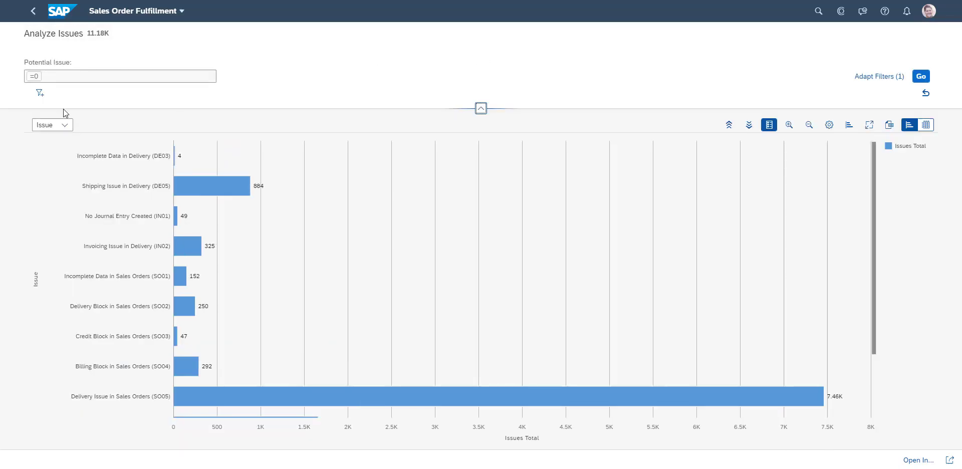
click(66, 126)
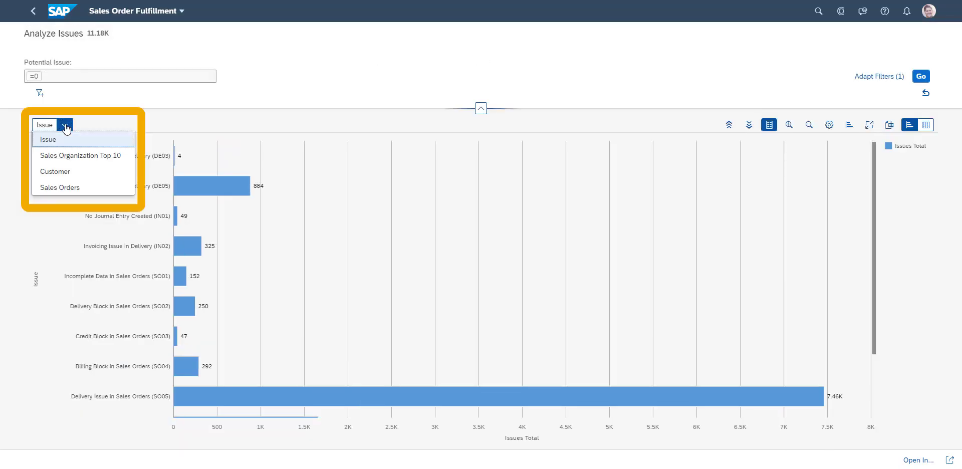
click(79, 189)
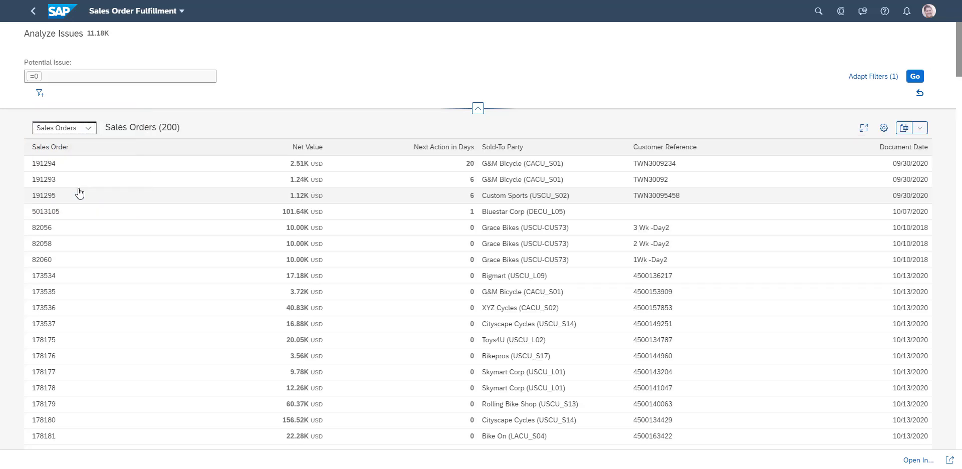
Filter the sales orders with issues by the number of the new sales order with customer reference JOX1
click(40, 93)
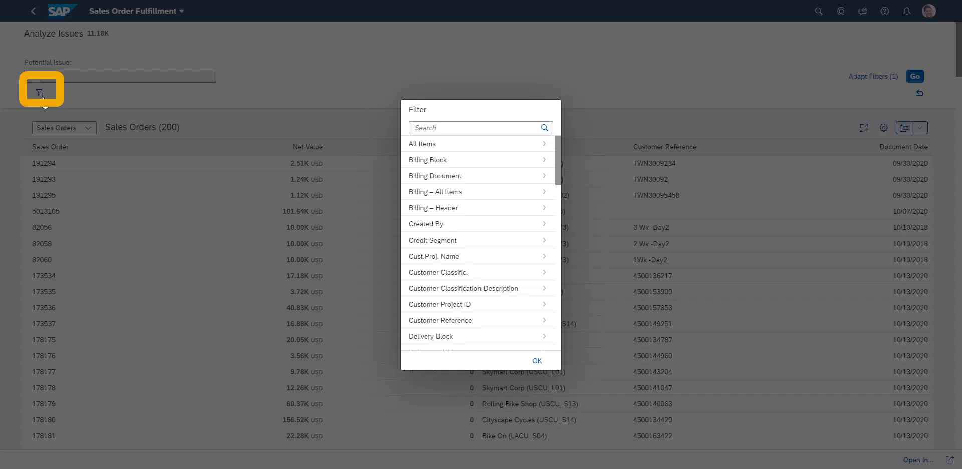
click(446, 122)
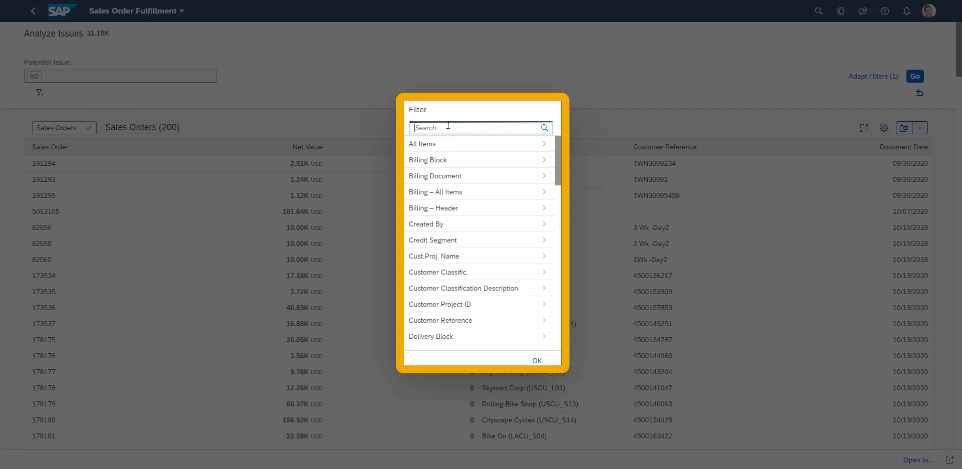
text(sales)
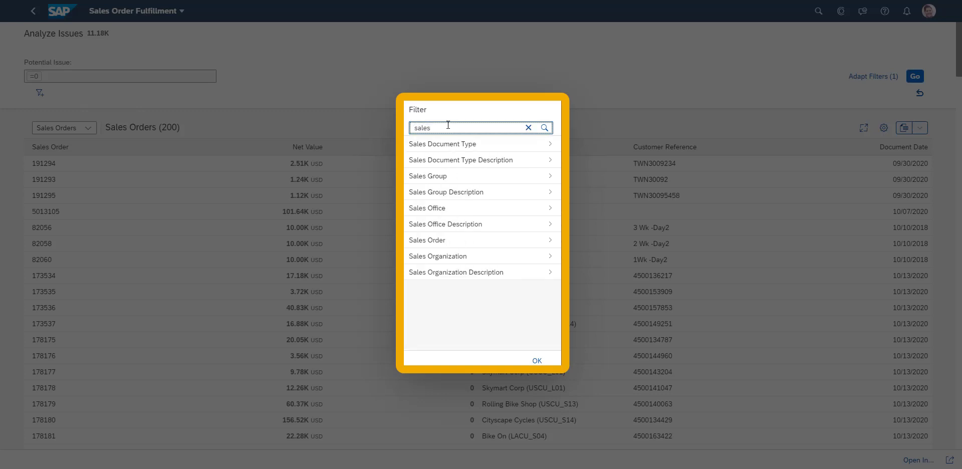
click(441, 240)
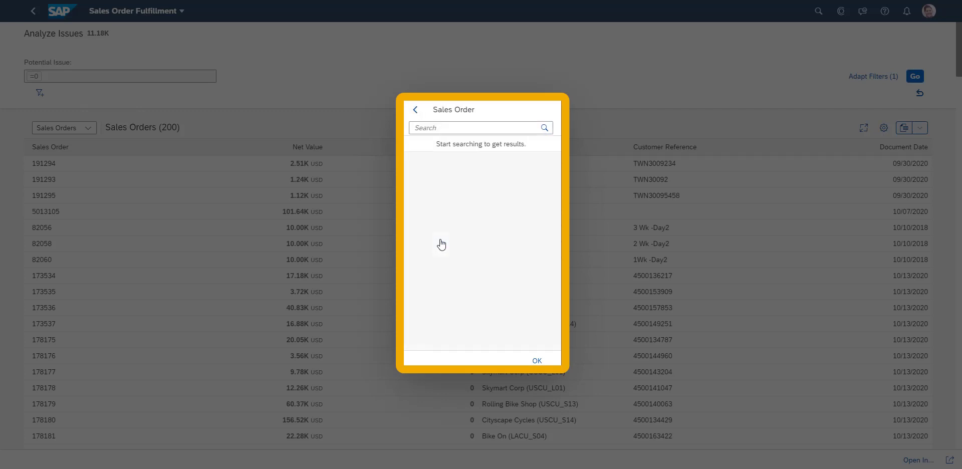
click(468, 127)
text(192185)
click(545, 128)
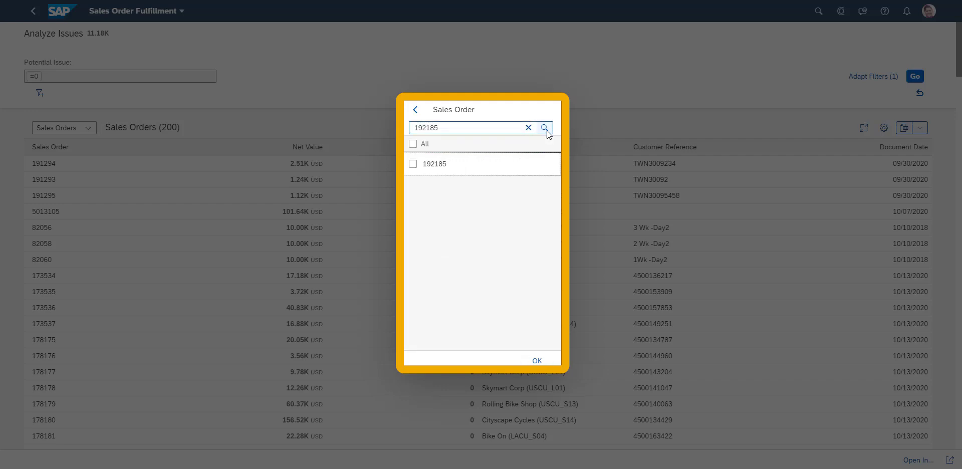
click(413, 165)
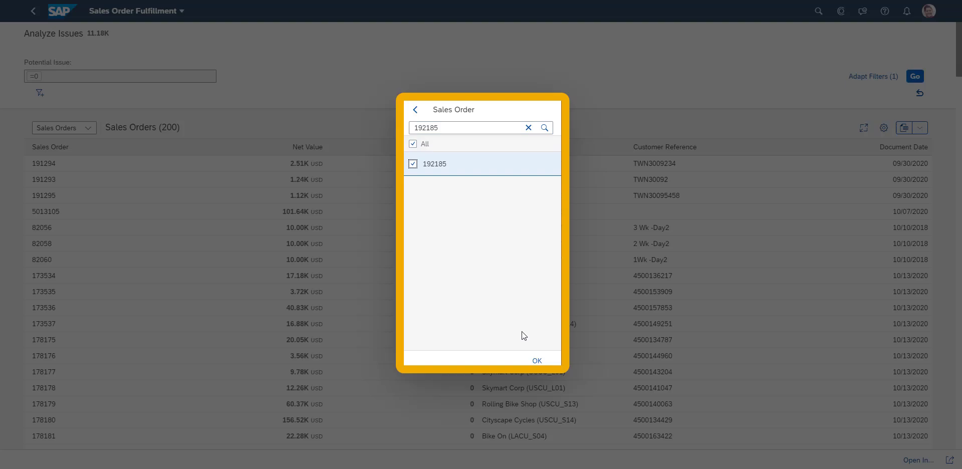
click(537, 360)
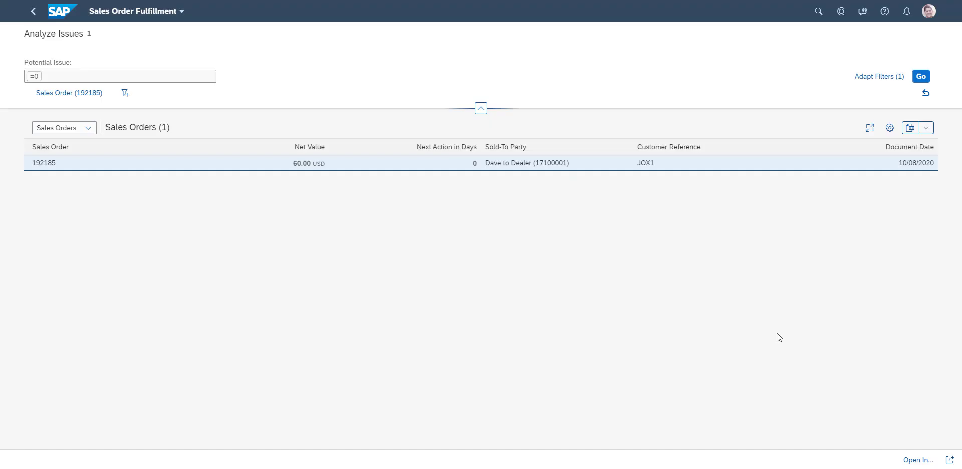
Open the filtered order for resolving its issues and create a delivery for overdue item 10, material MZ-TG-SR01
click(934, 459)
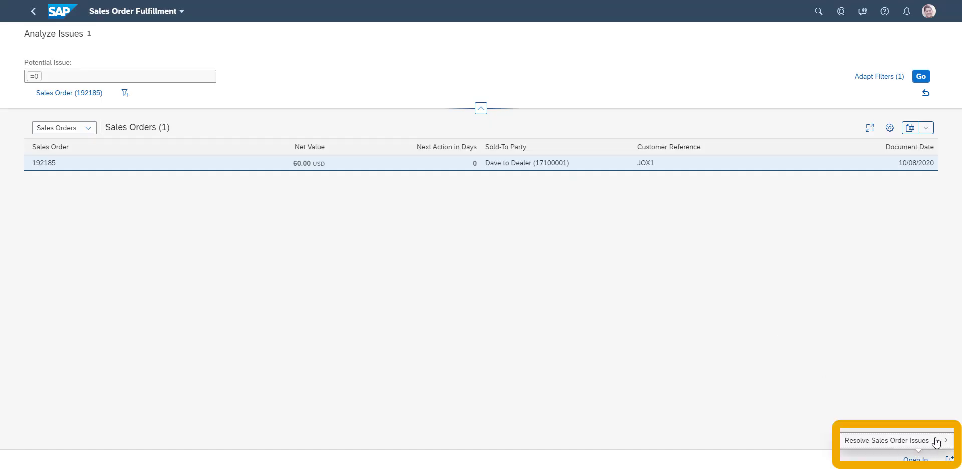
click(937, 441)
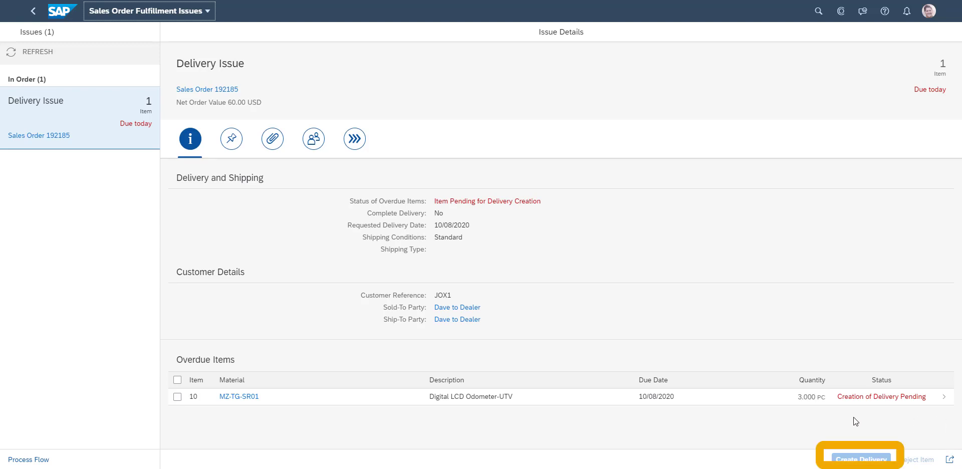
click(177, 397)
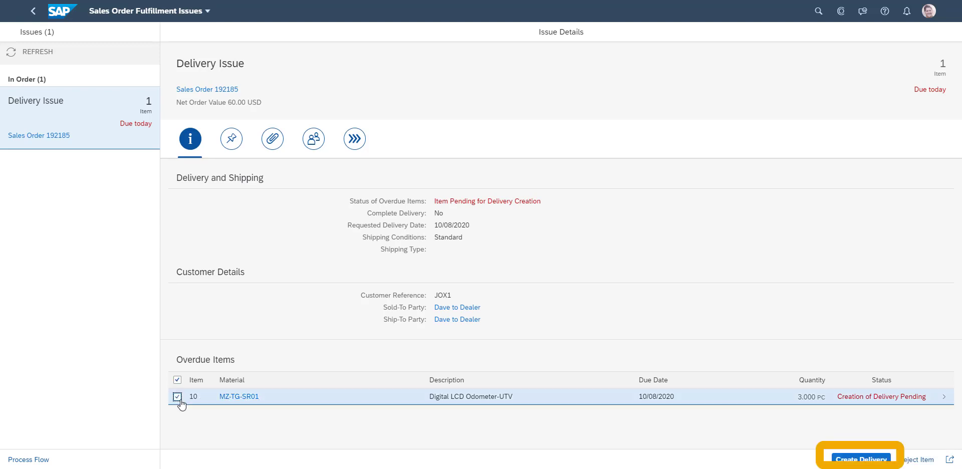
click(862, 460)
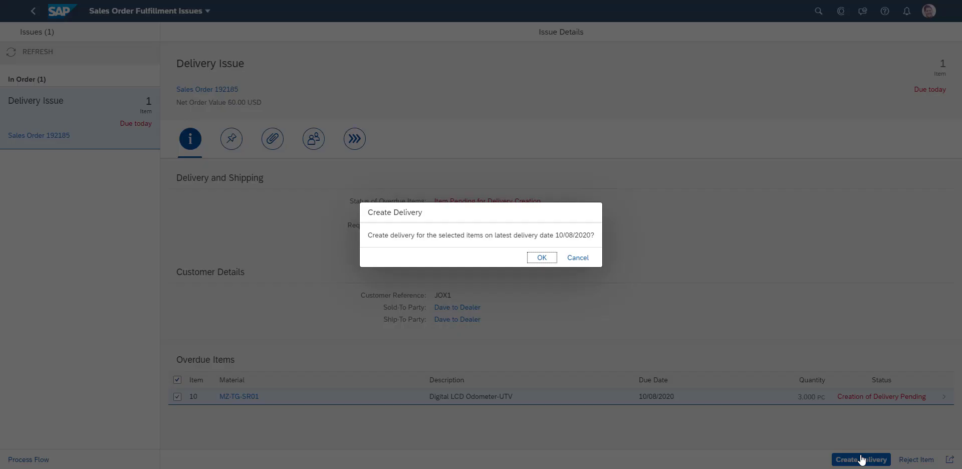
click(546, 259)
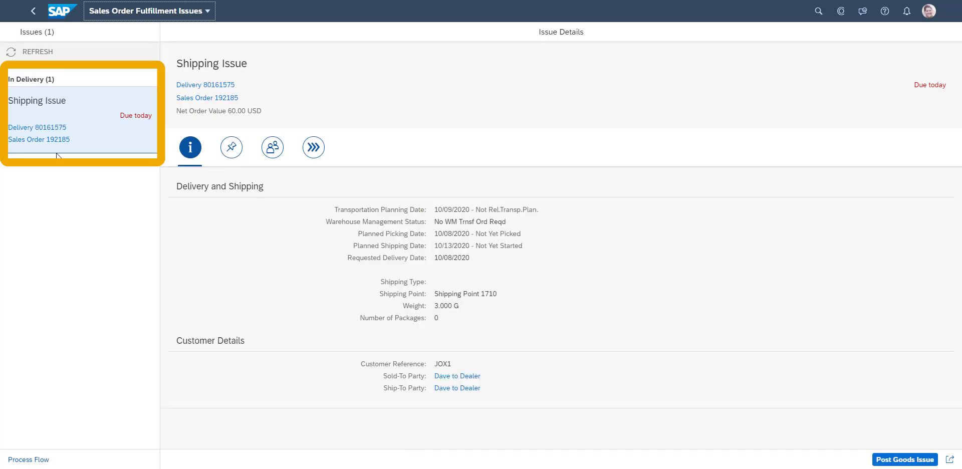
Open the new outbound delivery for changing and set the picked quantity of item 10 to 3 PC
click(33, 132)
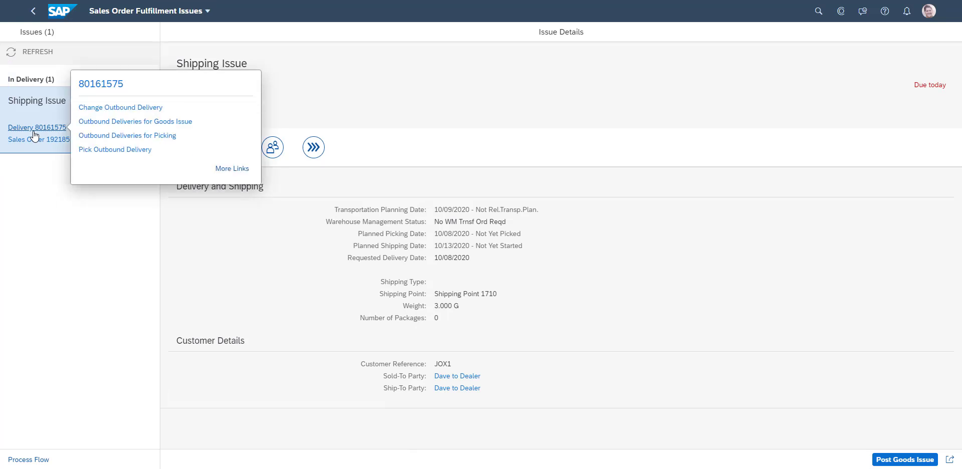
click(110, 110)
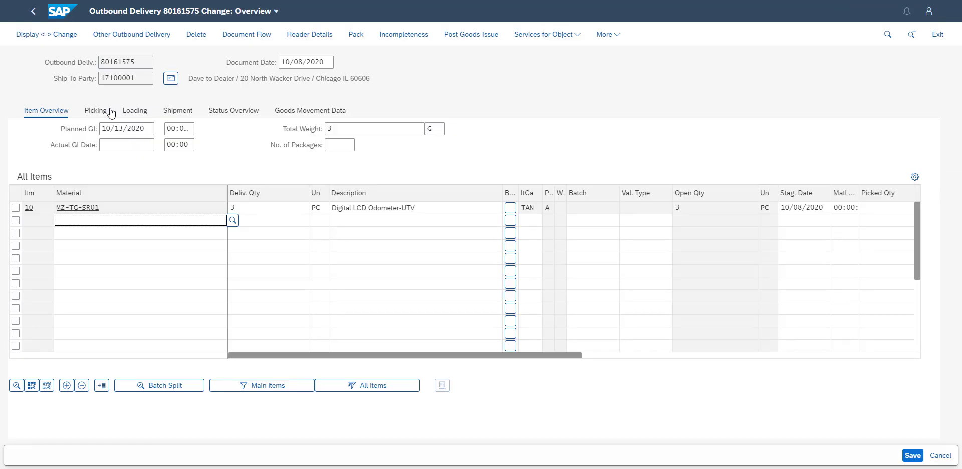
click(100, 112)
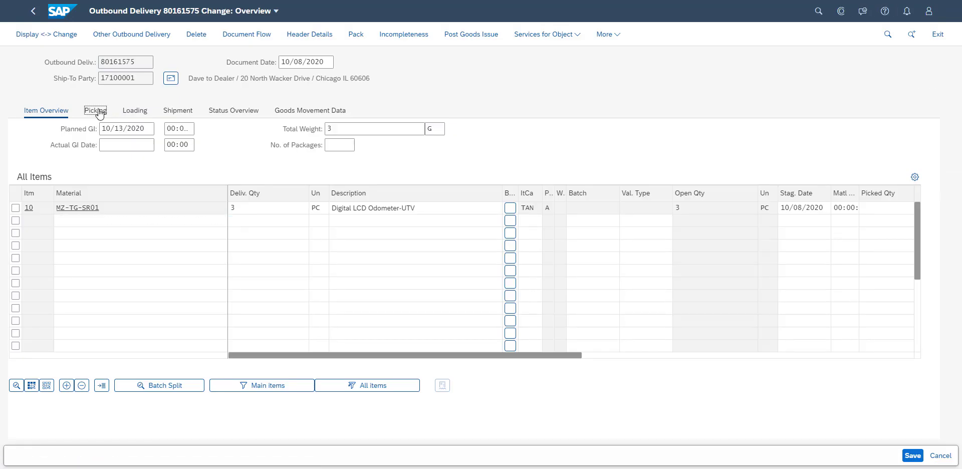
click(410, 212)
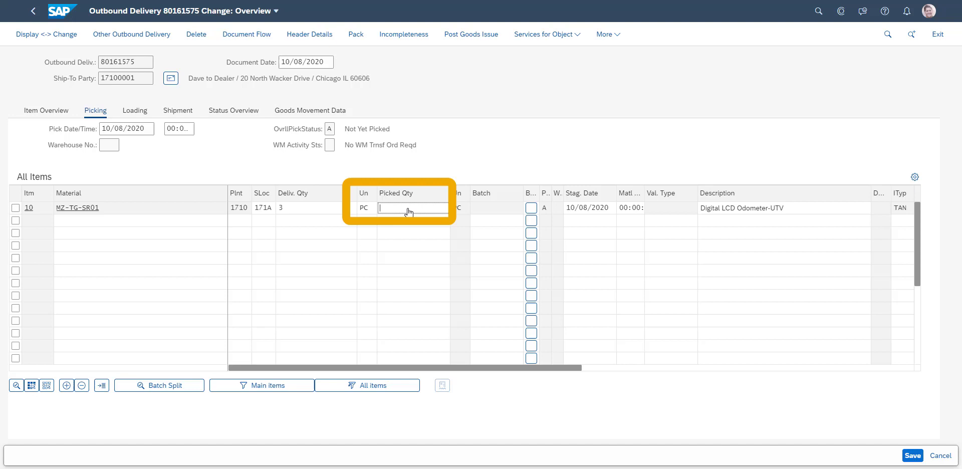
key(Return)
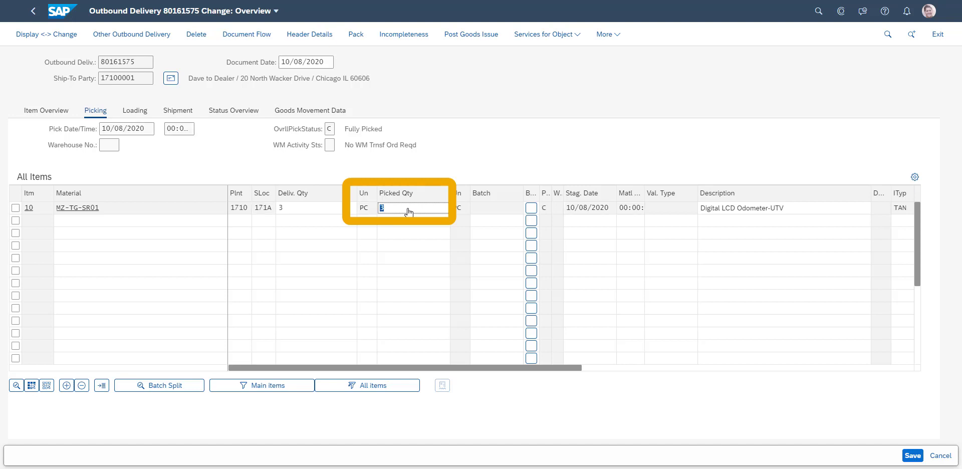
Assign serial numbers 11, 12 and 13 to the delivery item MZ-TG-SR01 and post the goods issue
click(607, 34)
mouse_move(609, 99)
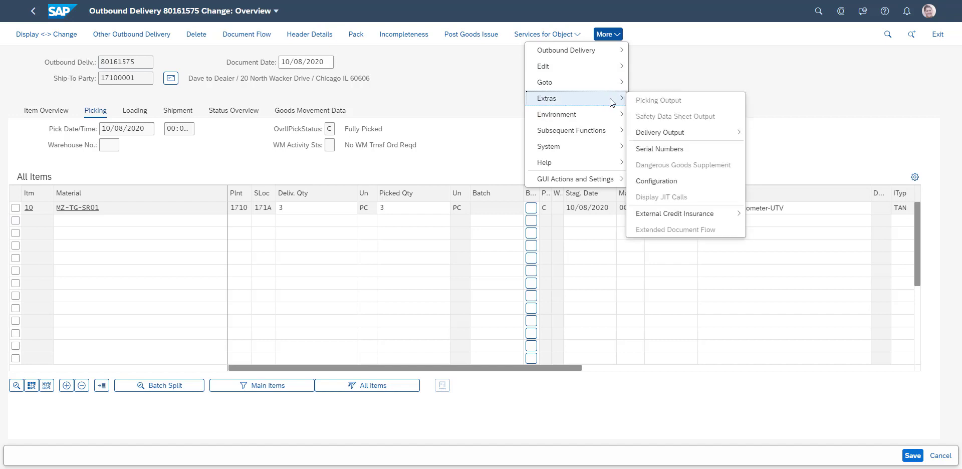
click(664, 149)
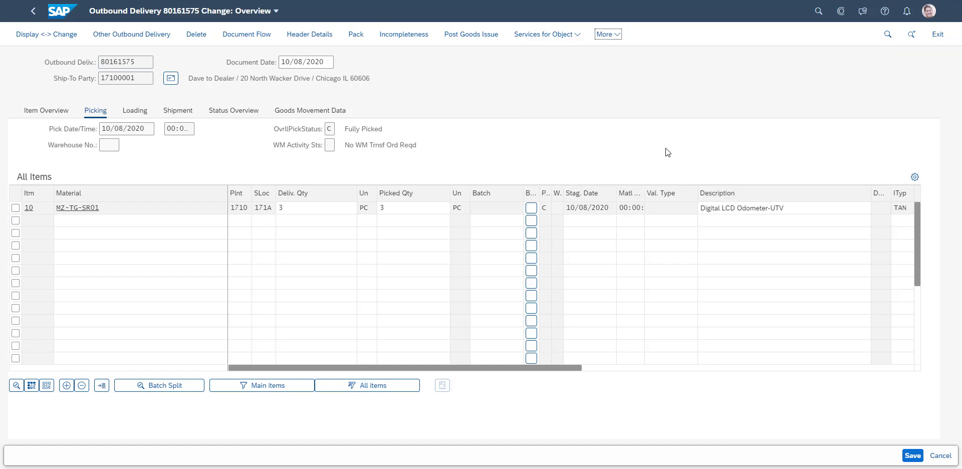
text(11)
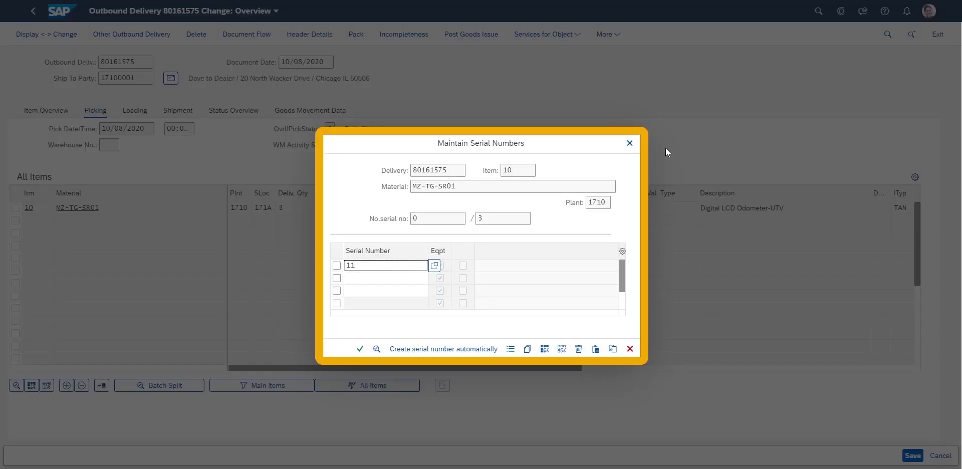
click(386, 278)
text(12)
click(386, 291)
text(13)
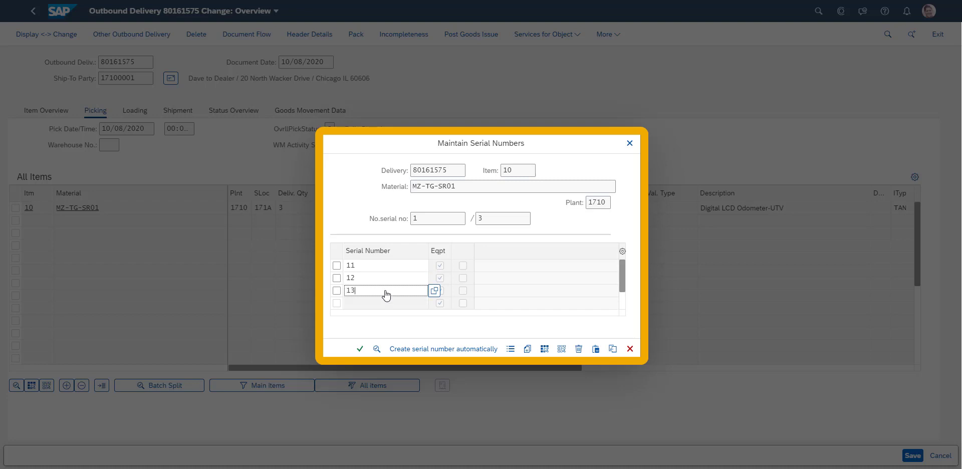
click(359, 348)
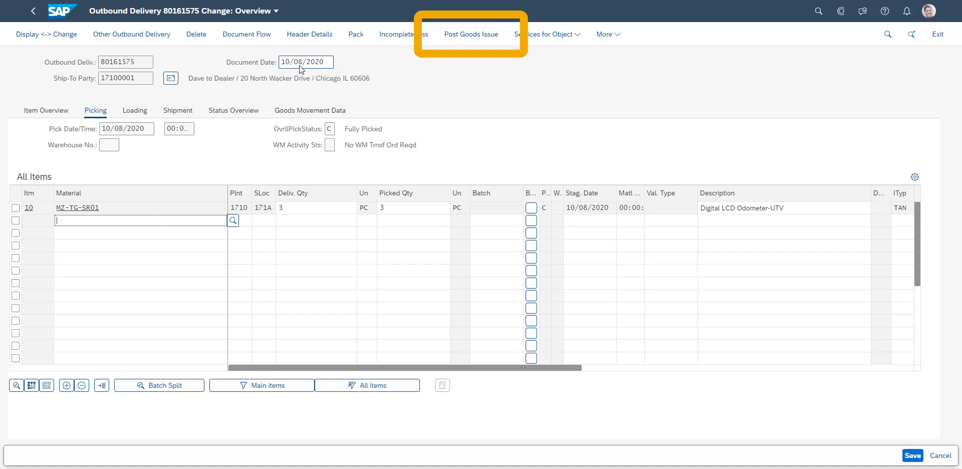
click(456, 39)
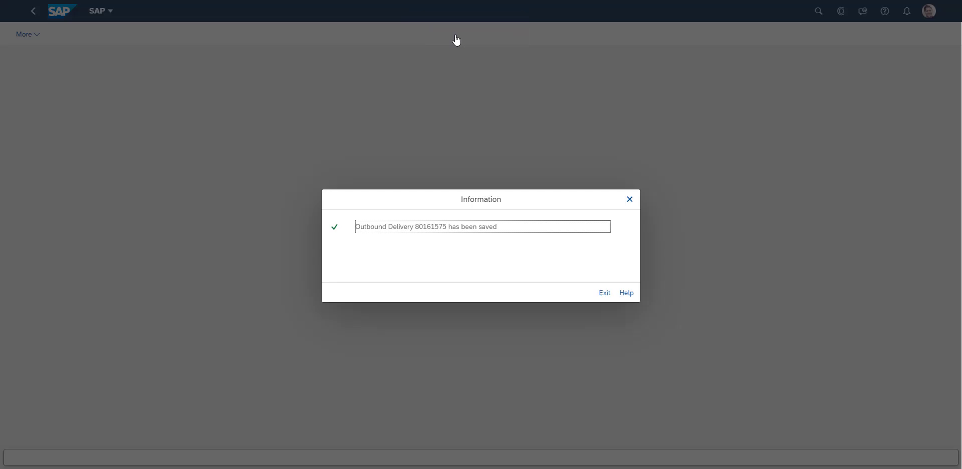
Display serial number 11 of material MZ-TG-SR01 and open its serial number history and action log
text(MZ)
text(-TG-SR01)
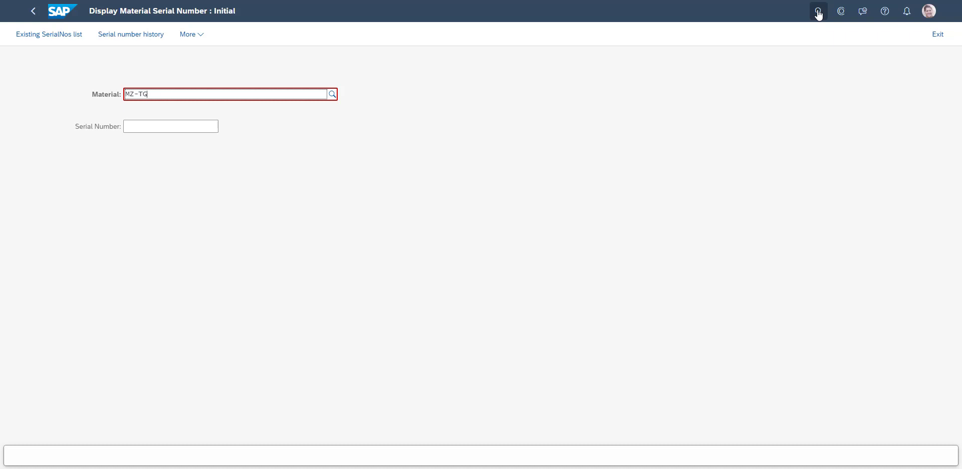
key(Tab)
text(11)
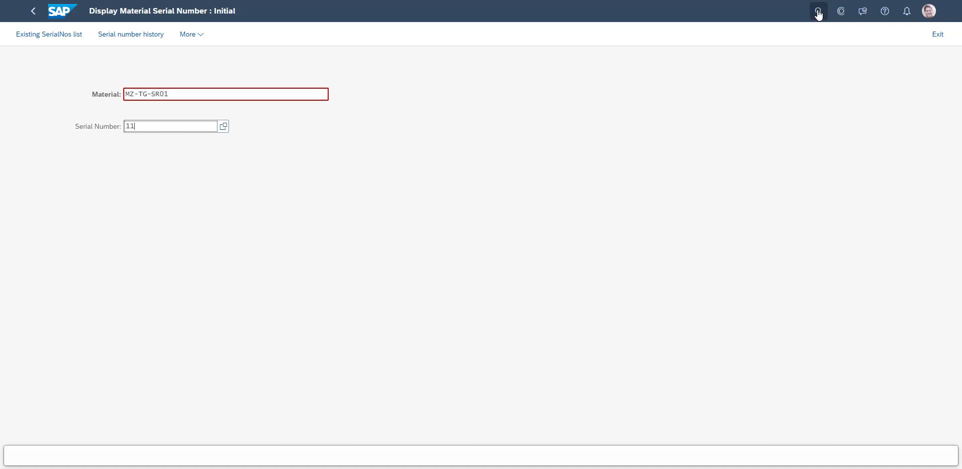
key(Return)
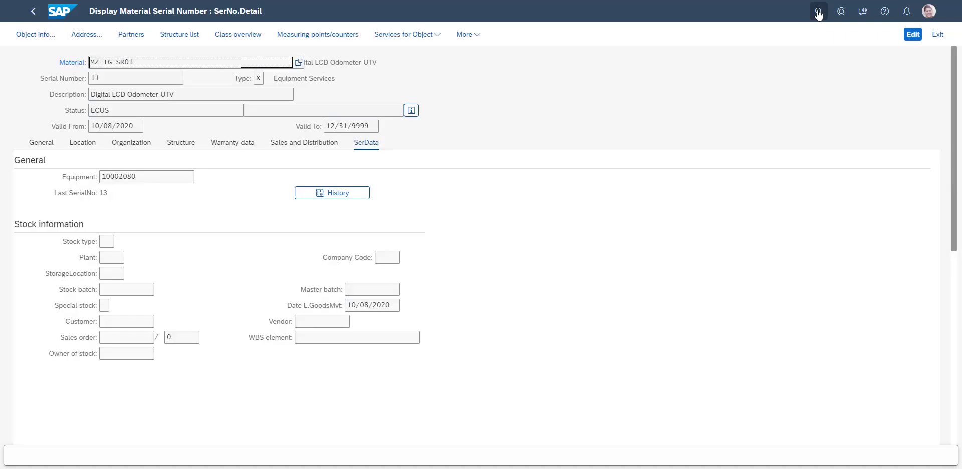
click(342, 196)
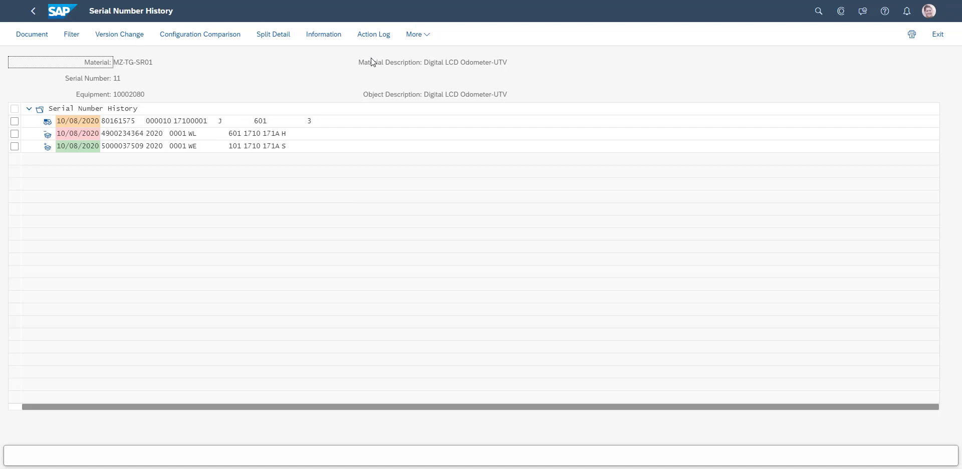
click(373, 34)
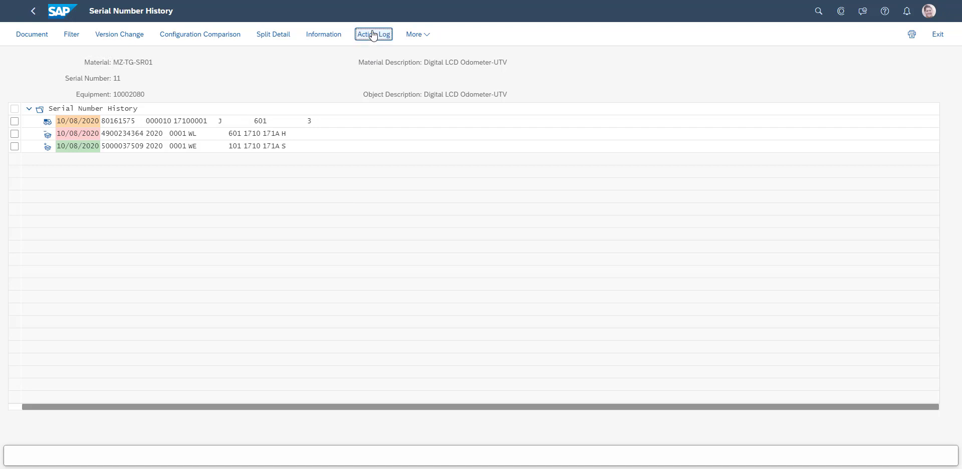